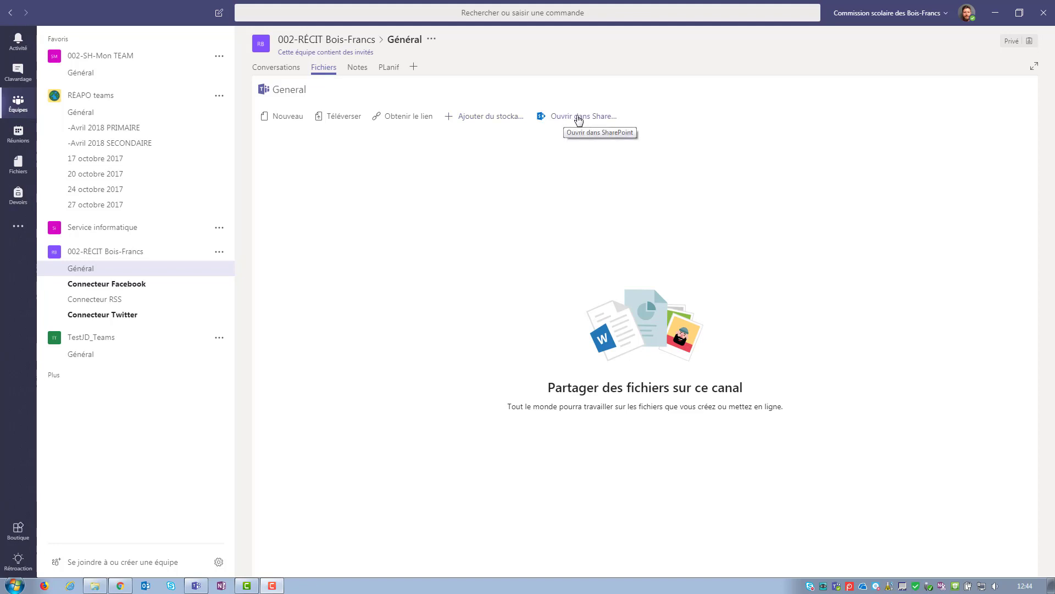
Switch from Teams to the team's SharePoint site and create a new page titled "Un site pour mon Teams".
click(578, 117)
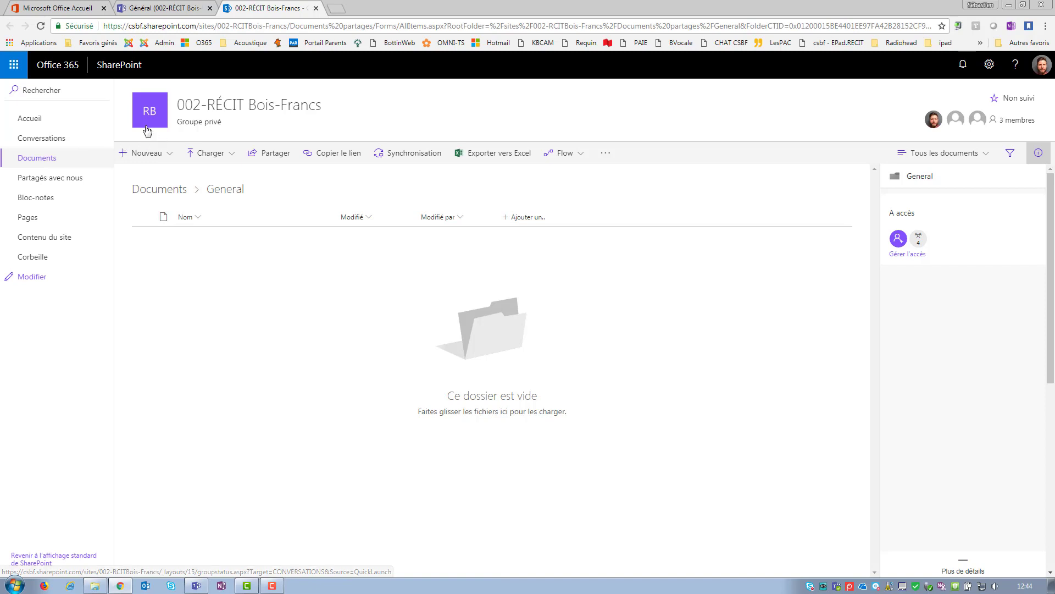
click(30, 120)
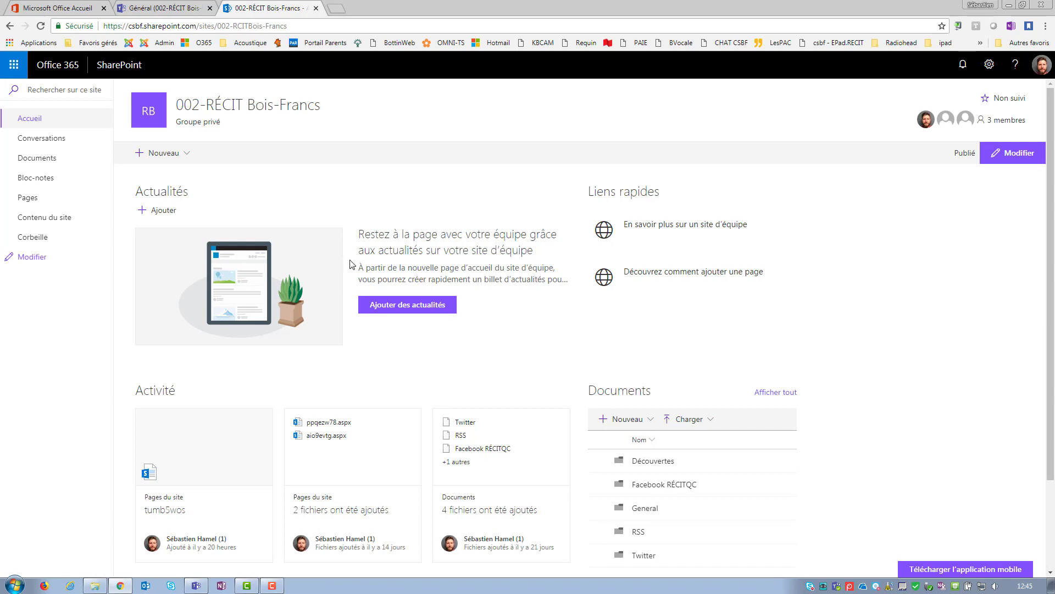
click(186, 157)
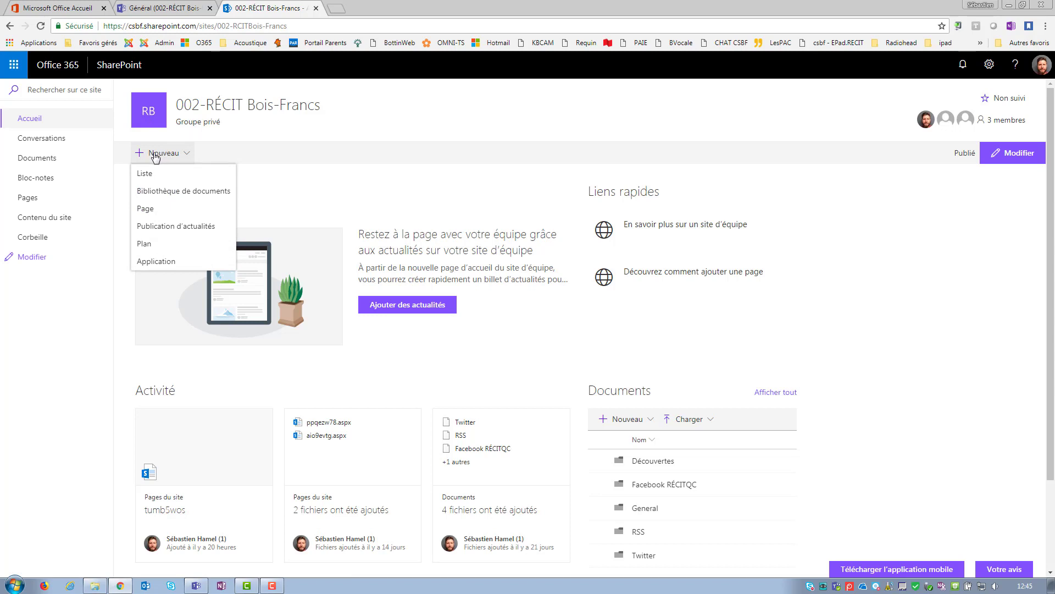
click(146, 210)
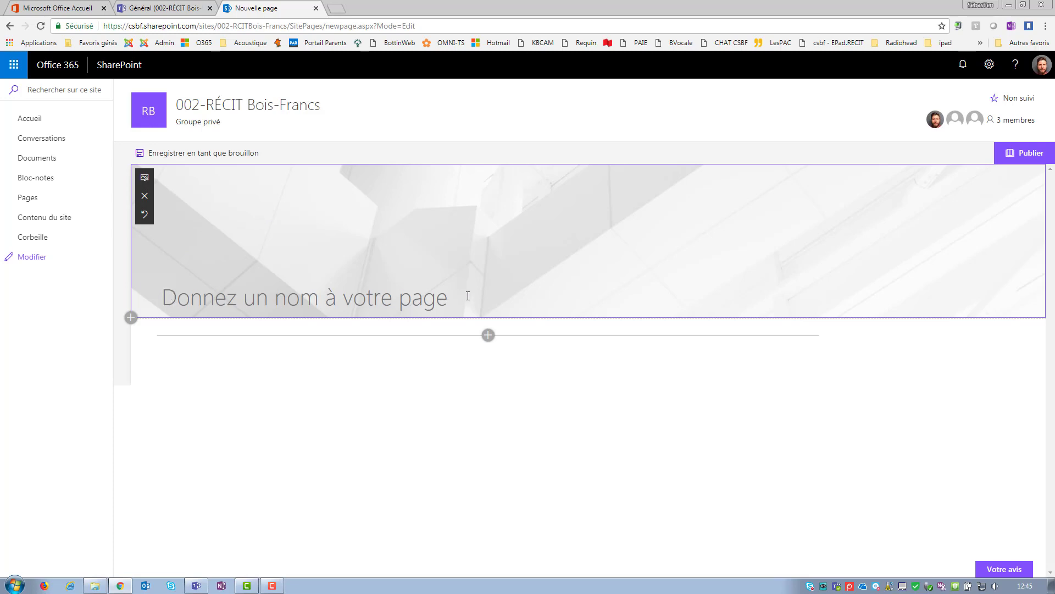
text(Un)
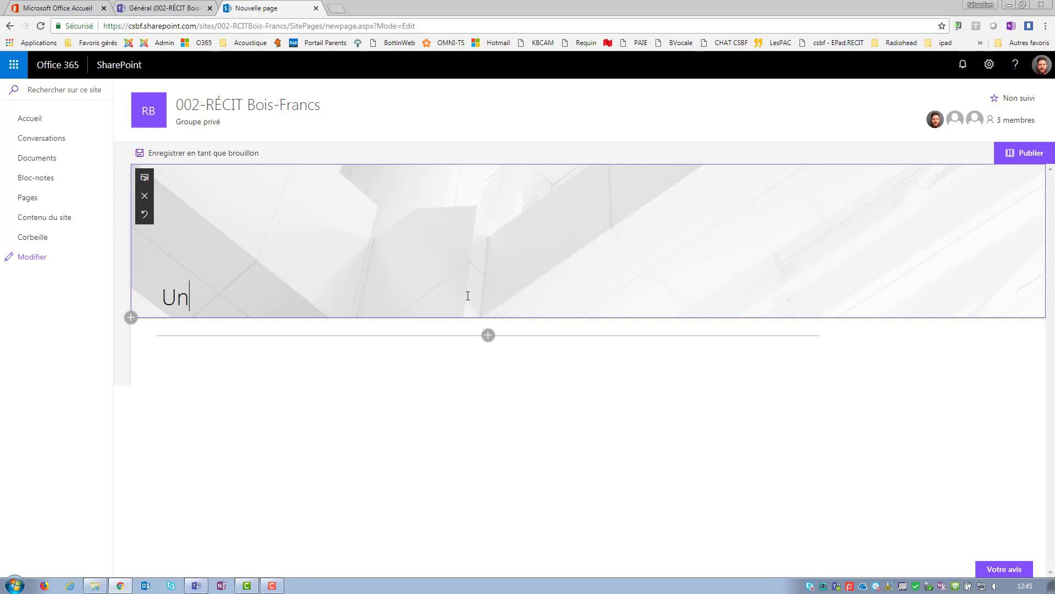
text( site pour mon Teams)
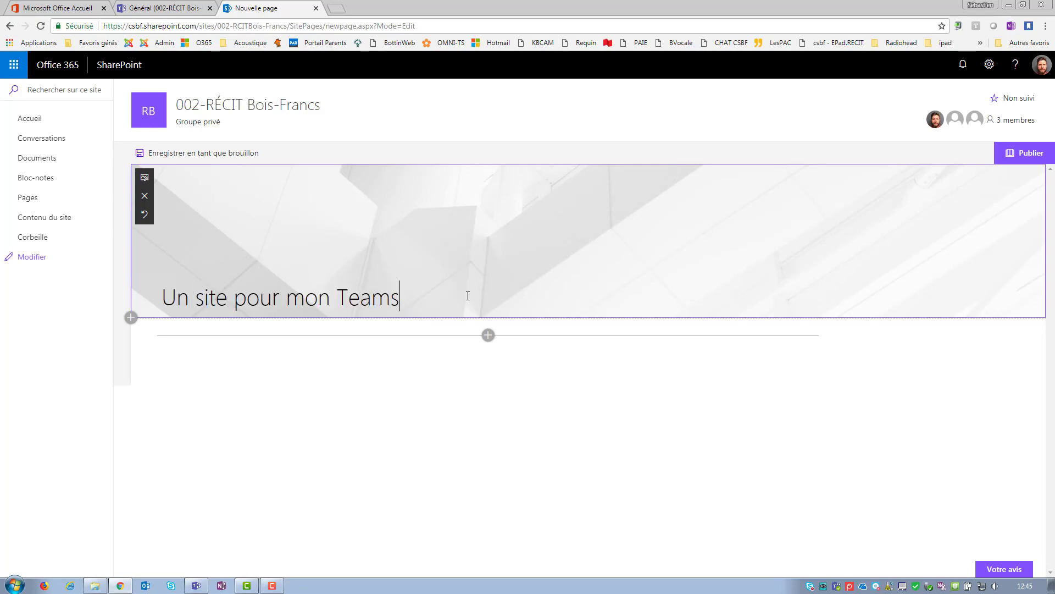
Set the page banner to the first fr.wikipedia.org photo from the "Salles de classe" web search and adjust its focal point.
click(145, 178)
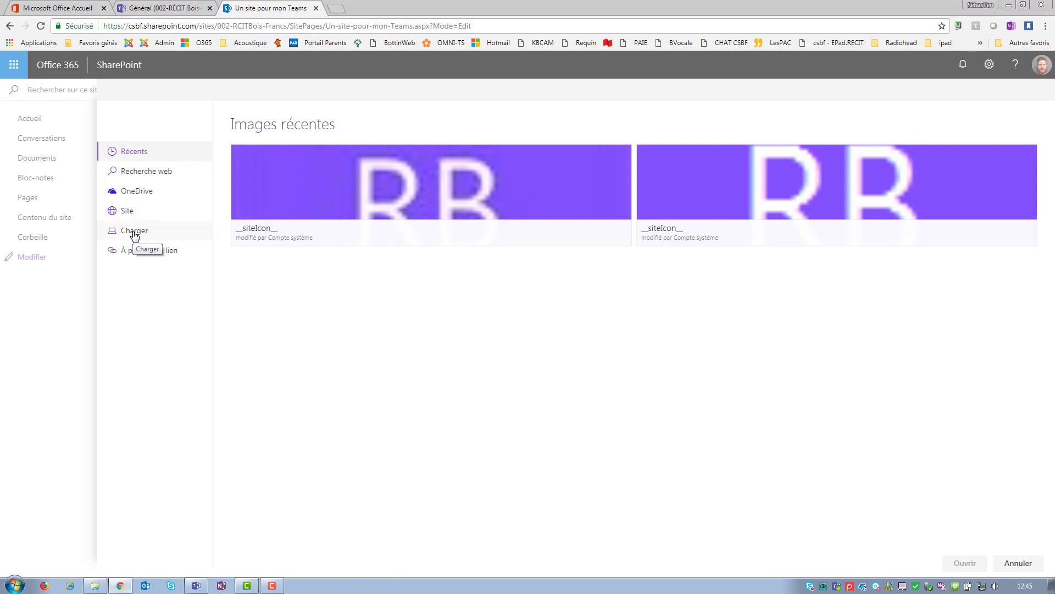
click(130, 174)
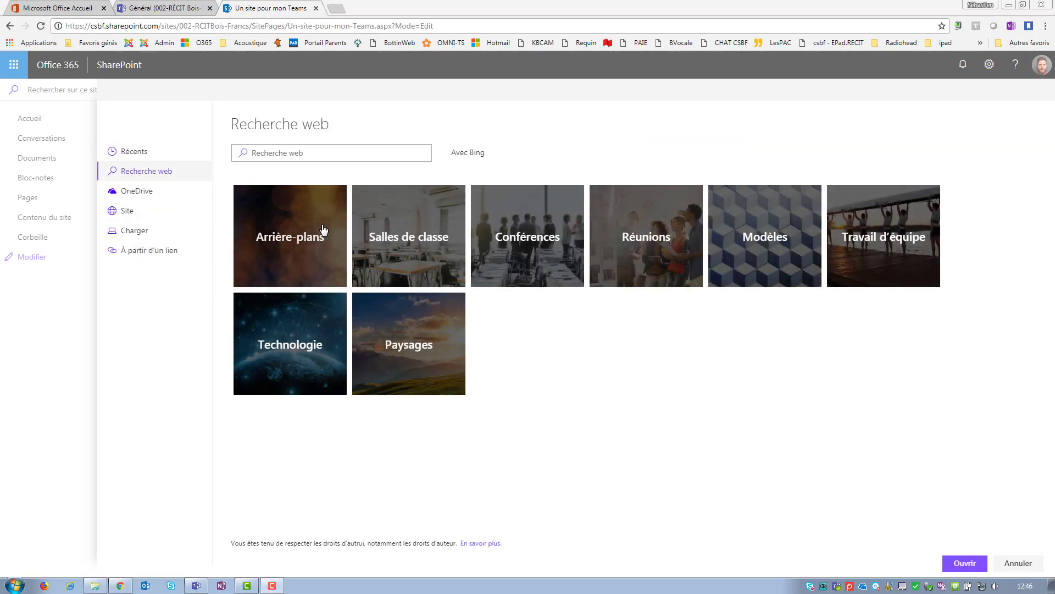
click(401, 243)
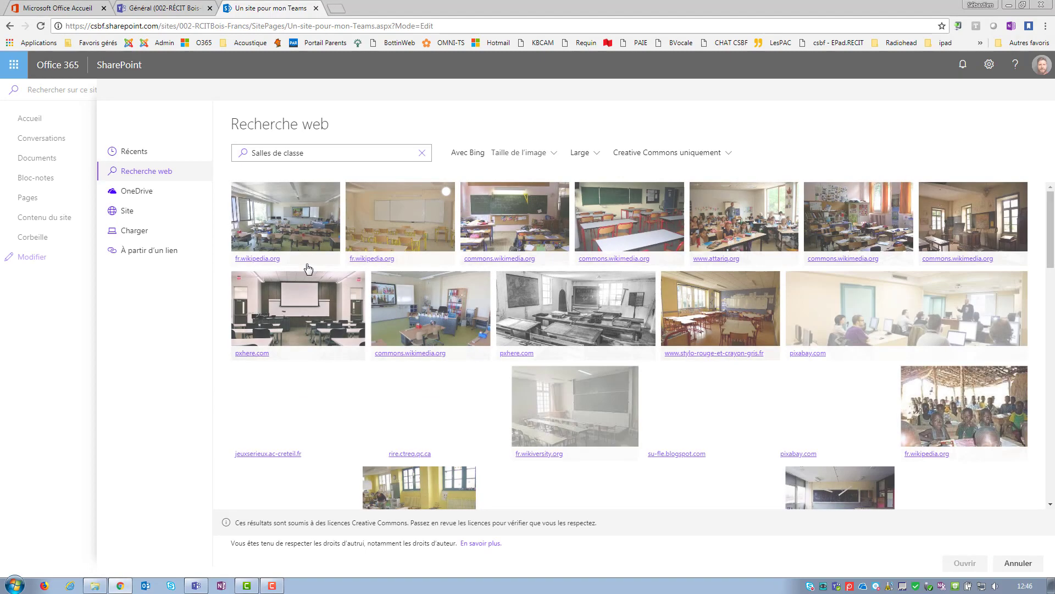
click(265, 219)
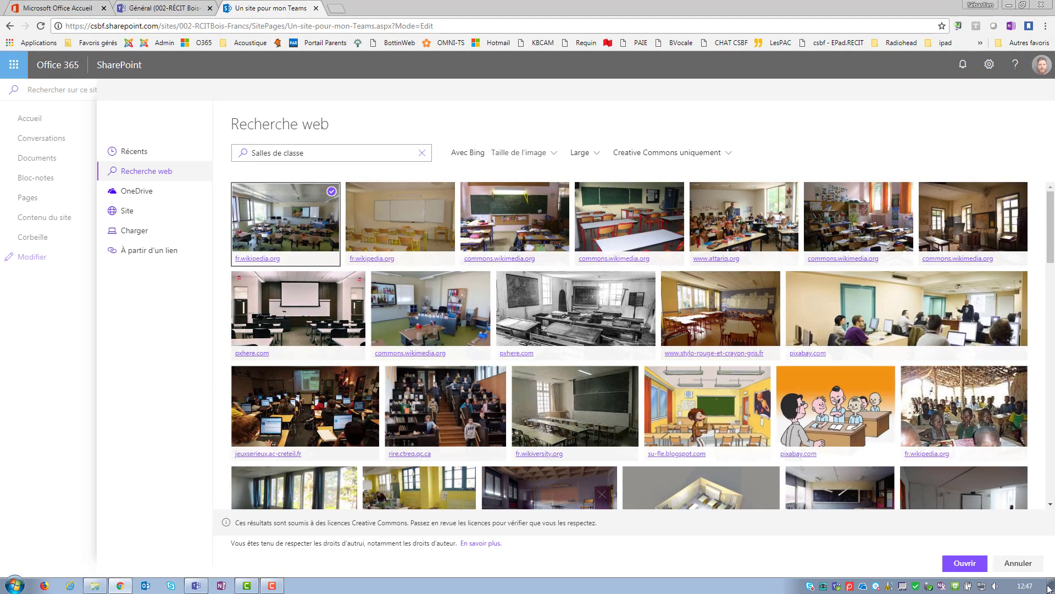
click(964, 562)
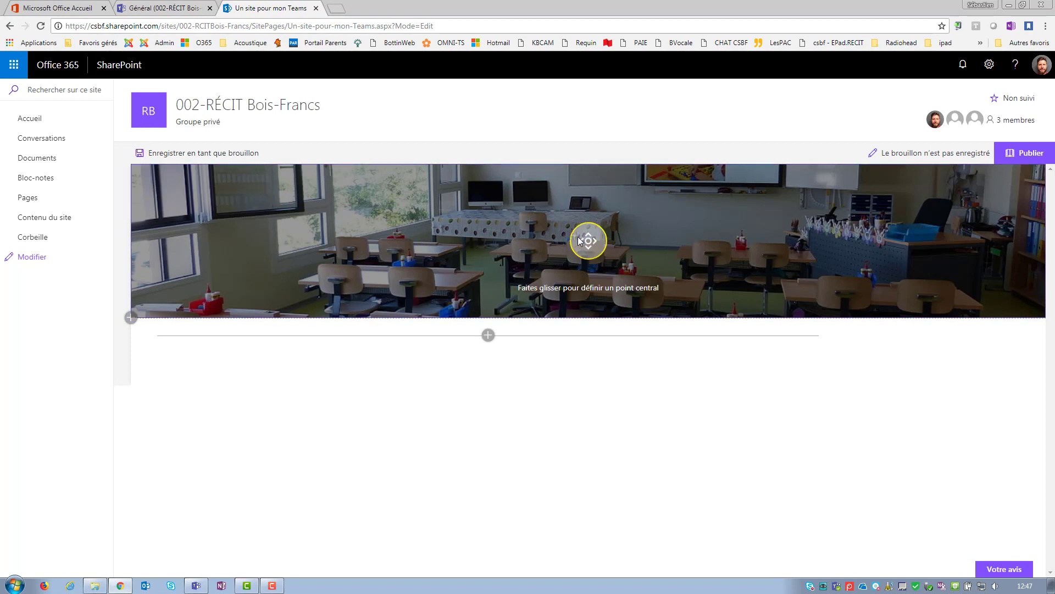
mouse_move(580, 238)
mouse_down()
mouse_move(578, 225)
mouse_move(575, 242)
mouse_up()
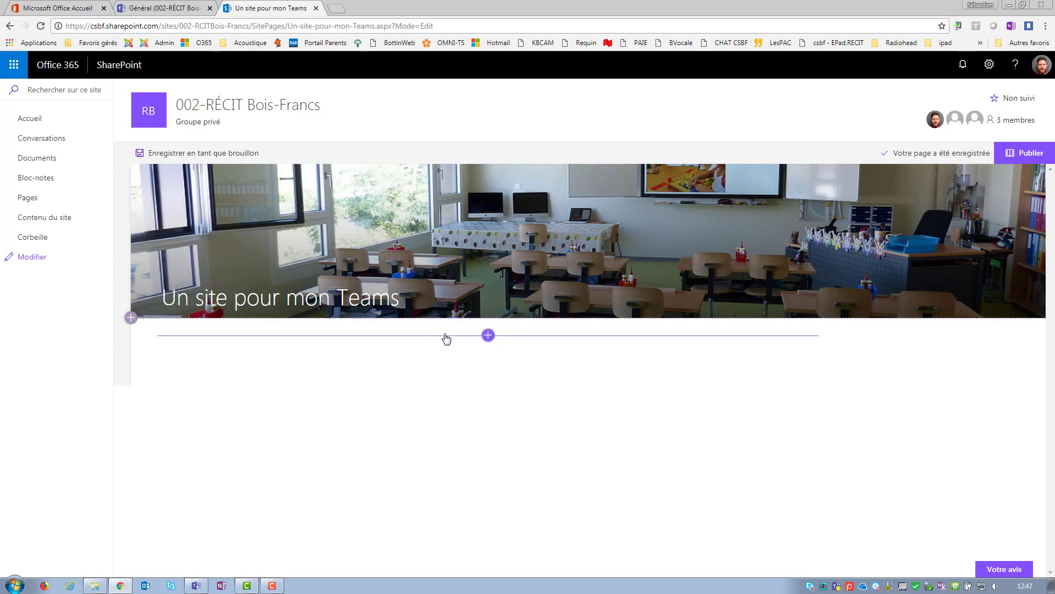
Add a one-column section below the banner and insert an Incorporation web part in it.
click(130, 318)
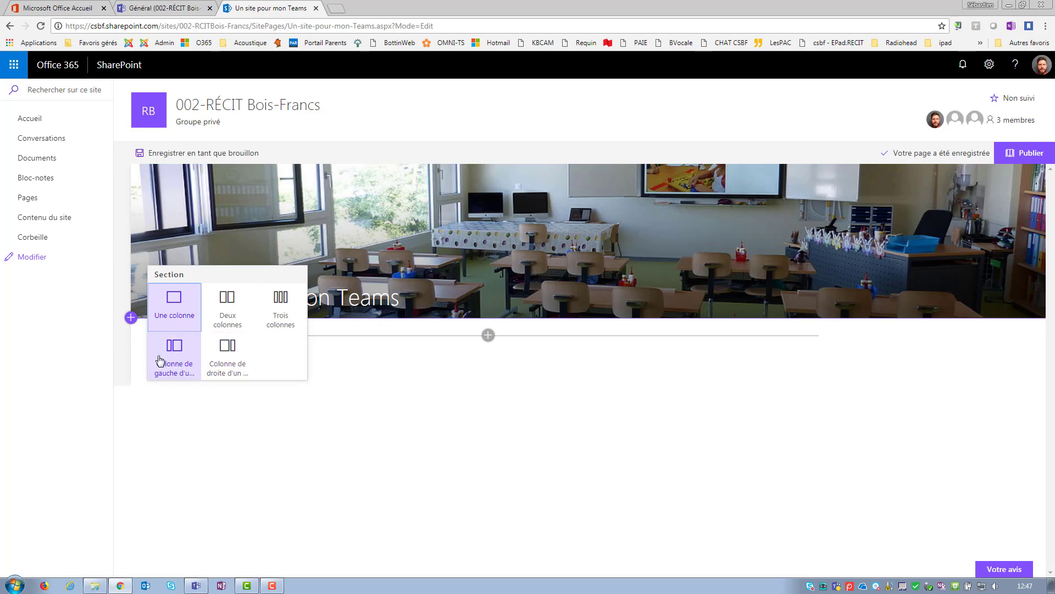
click(173, 304)
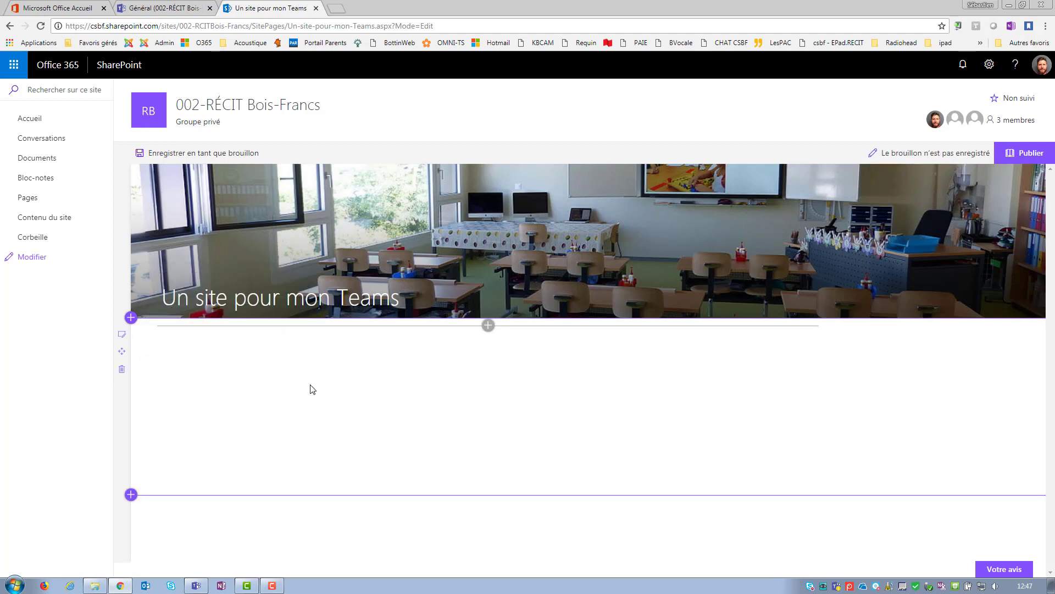
click(488, 325)
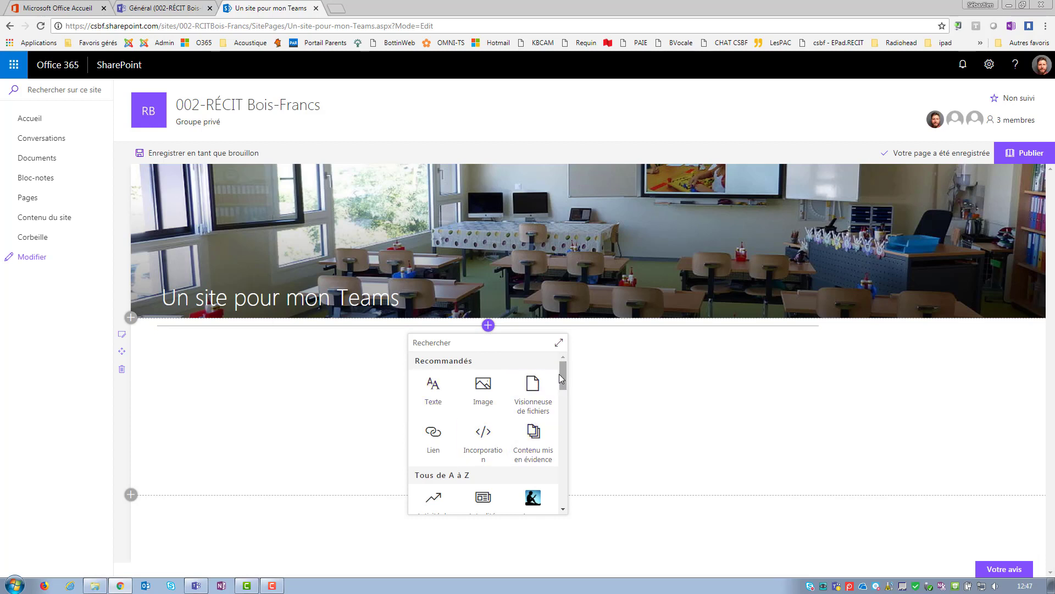
mouse_move(564, 374)
mouse_down()
mouse_move(551, 461)
mouse_move(548, 377)
mouse_up()
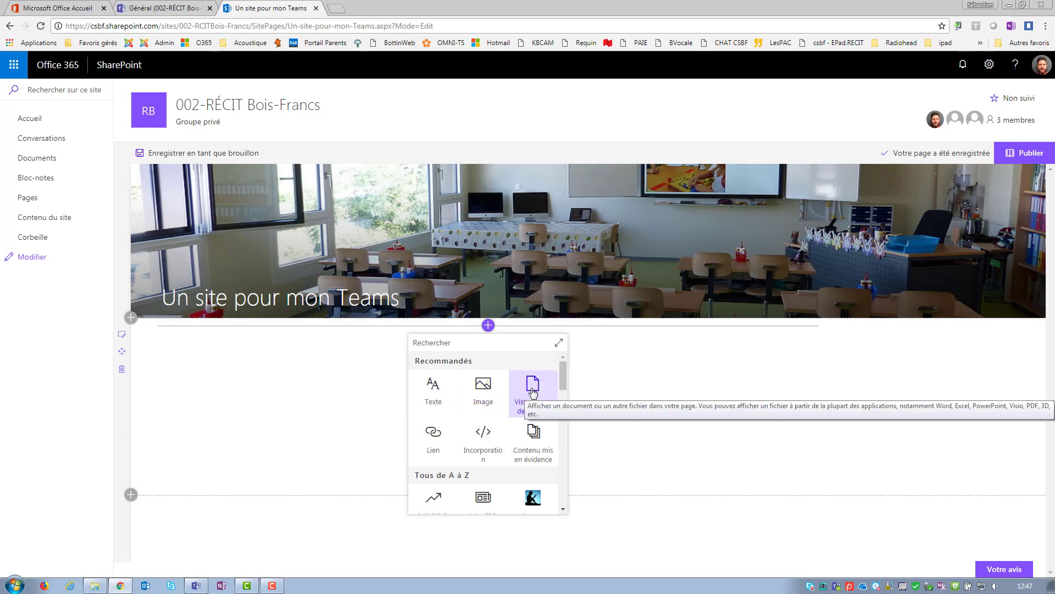
click(485, 438)
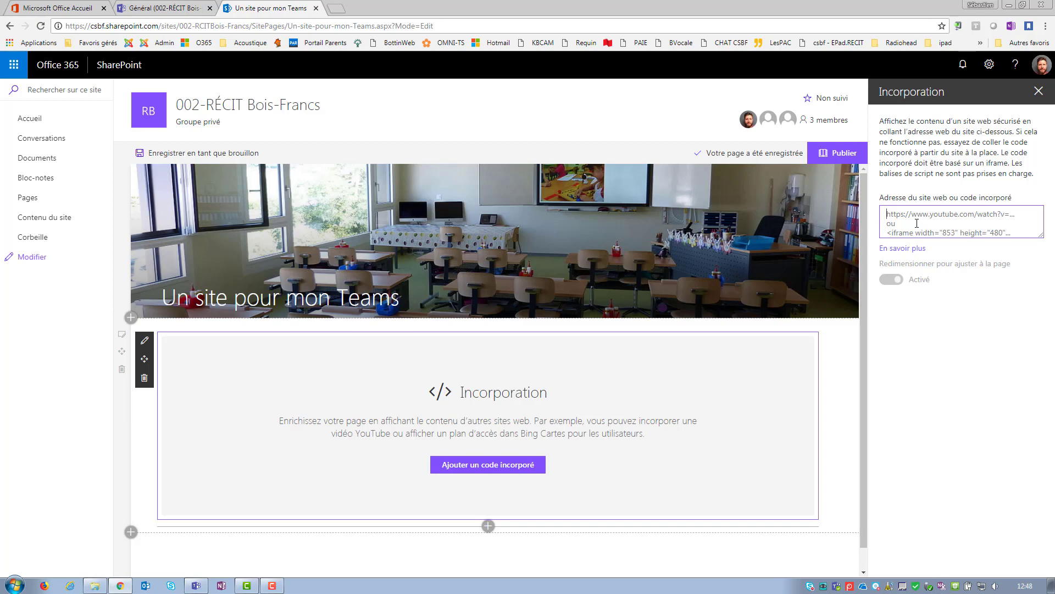
Copy the address of the YouTube video "Bienvenue dans Microsoft Teams" and embed it in the Incorporation web part.
click(336, 9)
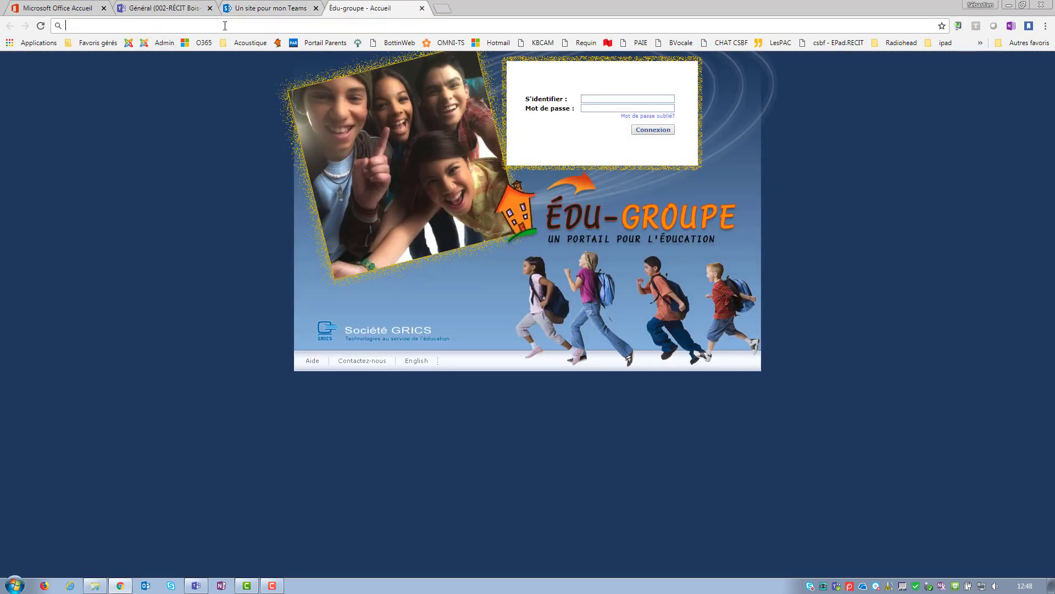
text(youtube.com)
key(Return)
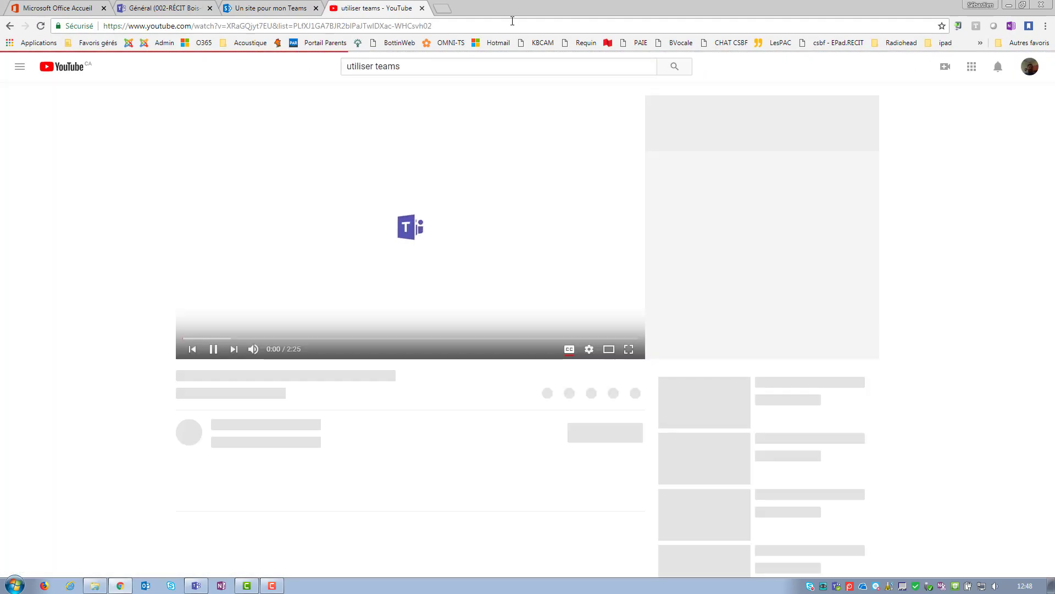
click(513, 21)
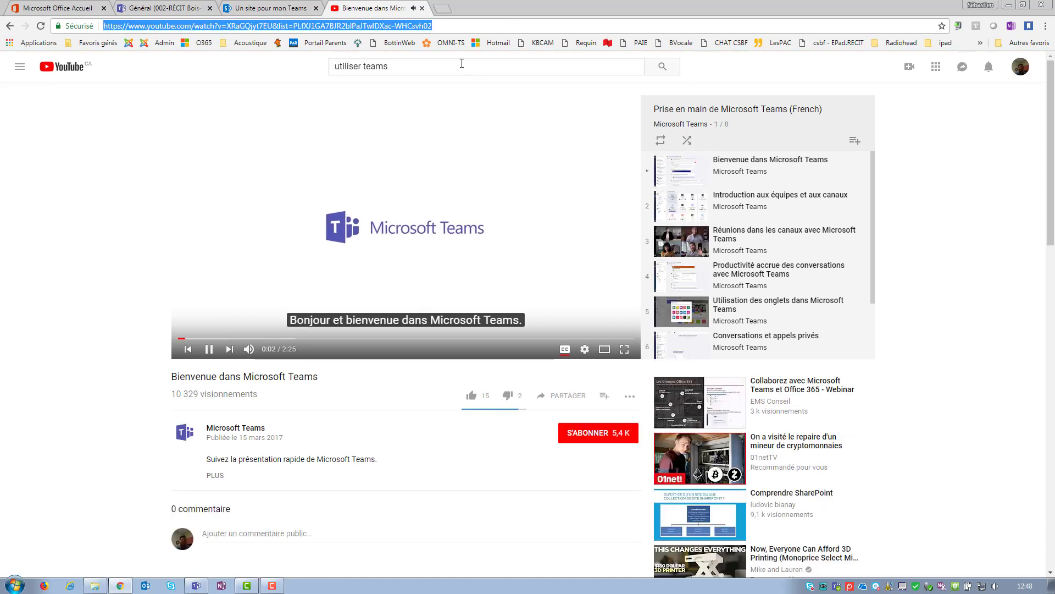
click(422, 7)
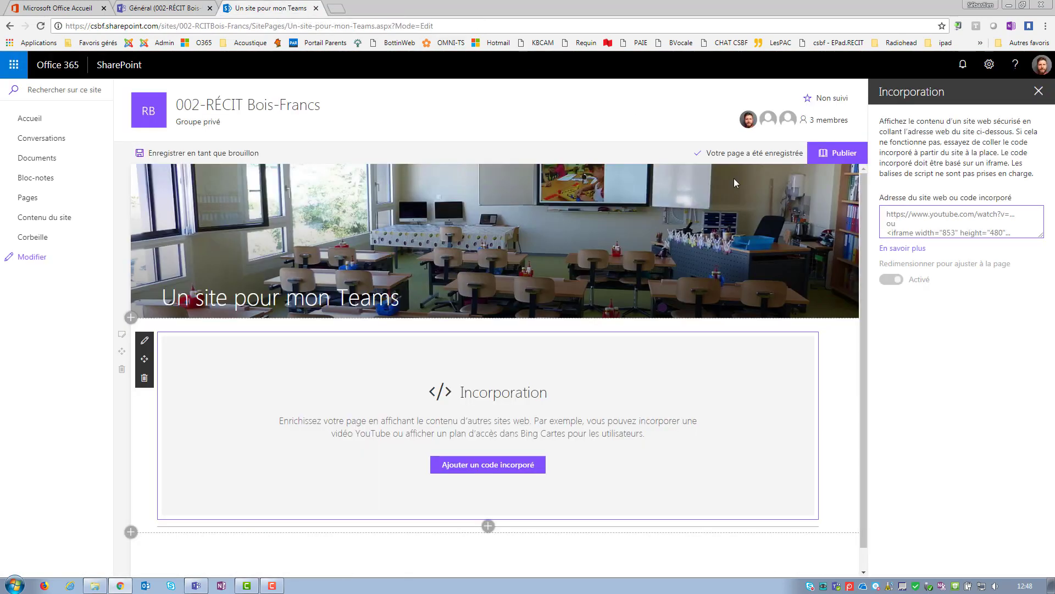
text(https://www.youtube.com/watch?v=XRaGQjyt7EU&list=PLfXJ1GA7BJR2bIPaJTwIDXac-WHCsvh02)
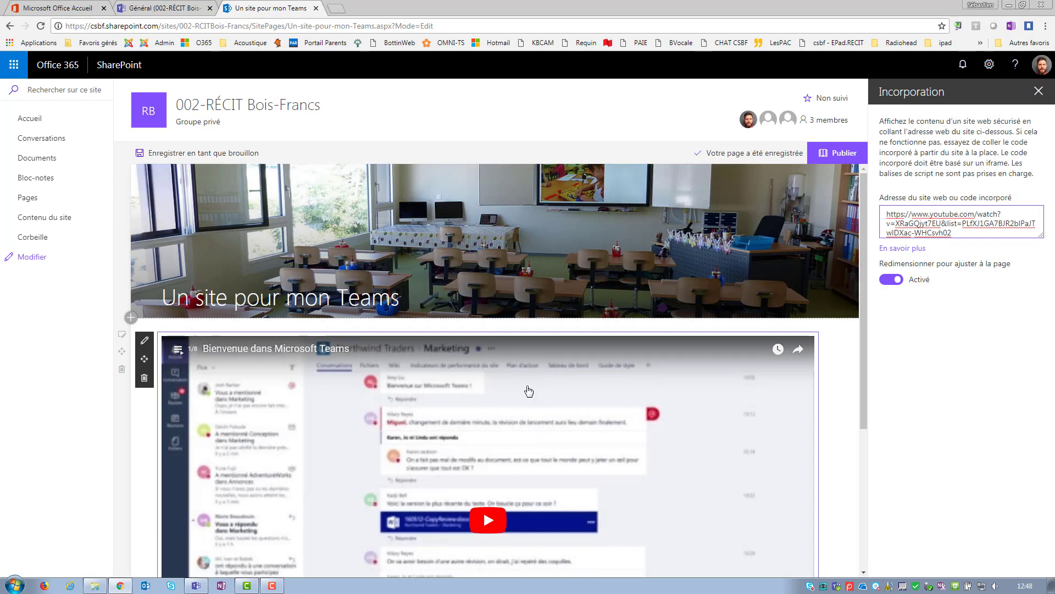
Add a text web part below the video reading "Avec TEAMS nous allons utiliser cet espace pour collaborer".
scroll(530, 392, down, 4)
click(488, 503)
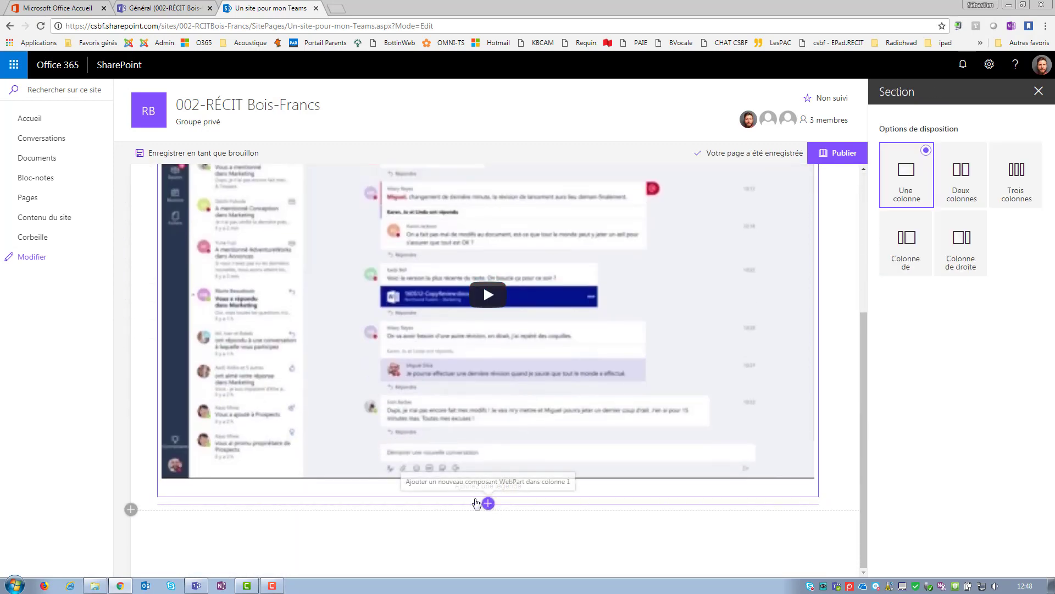
click(434, 377)
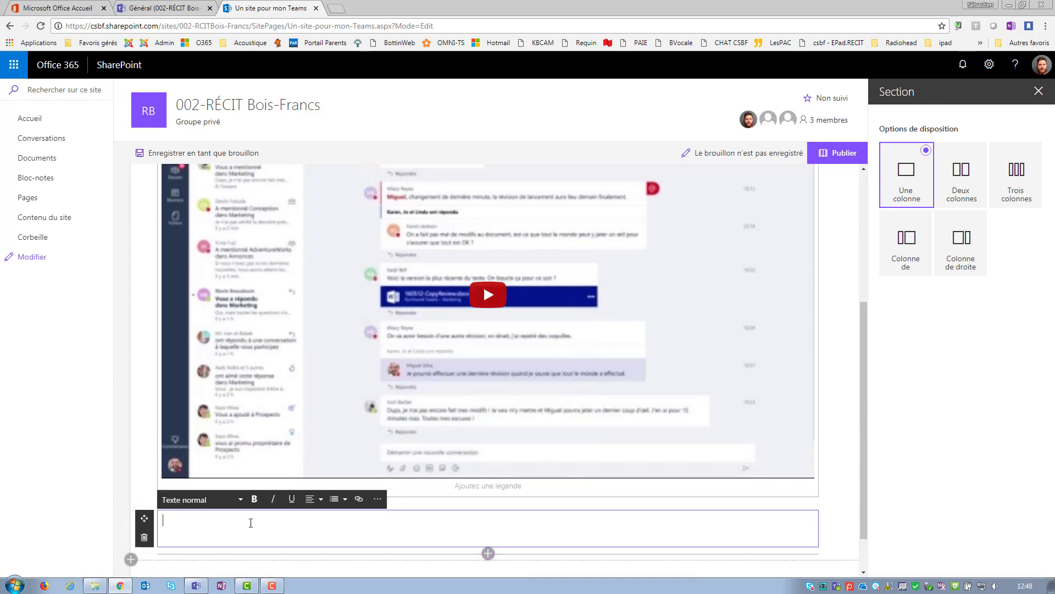
click(210, 520)
text(Avec TEAMS nous allons utiliser cet espace pour collaborer)
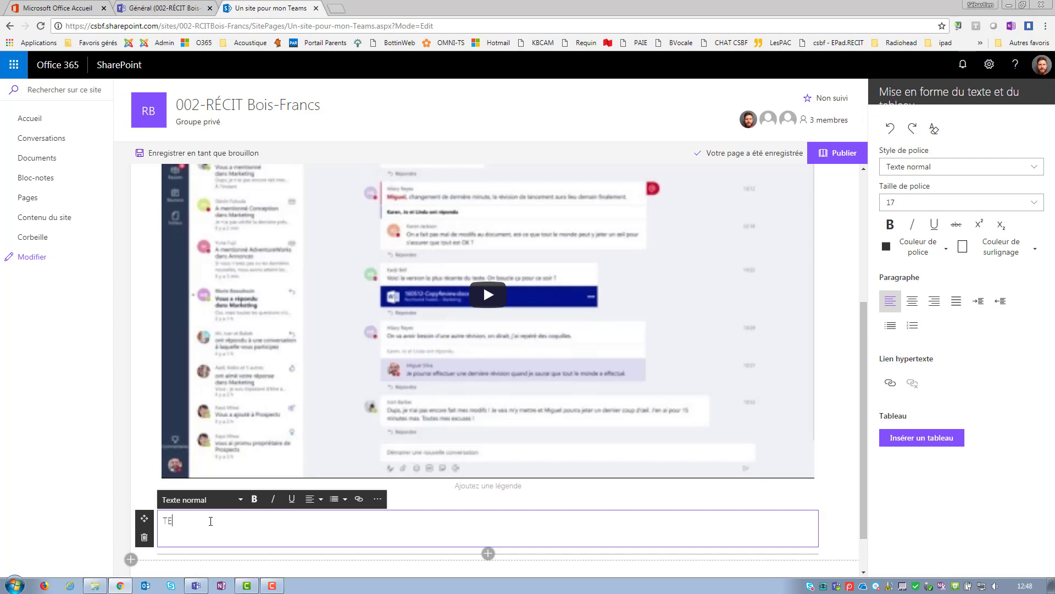
Format the sentence below the video as Titre 1 and start a new line under it.
drag(410, 520, 157, 522)
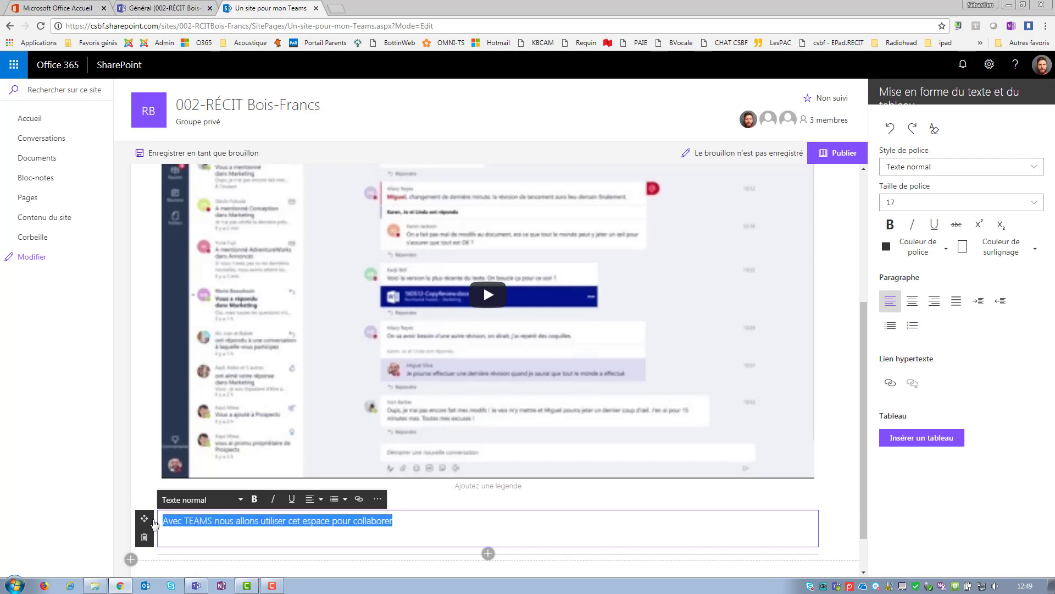
click(240, 499)
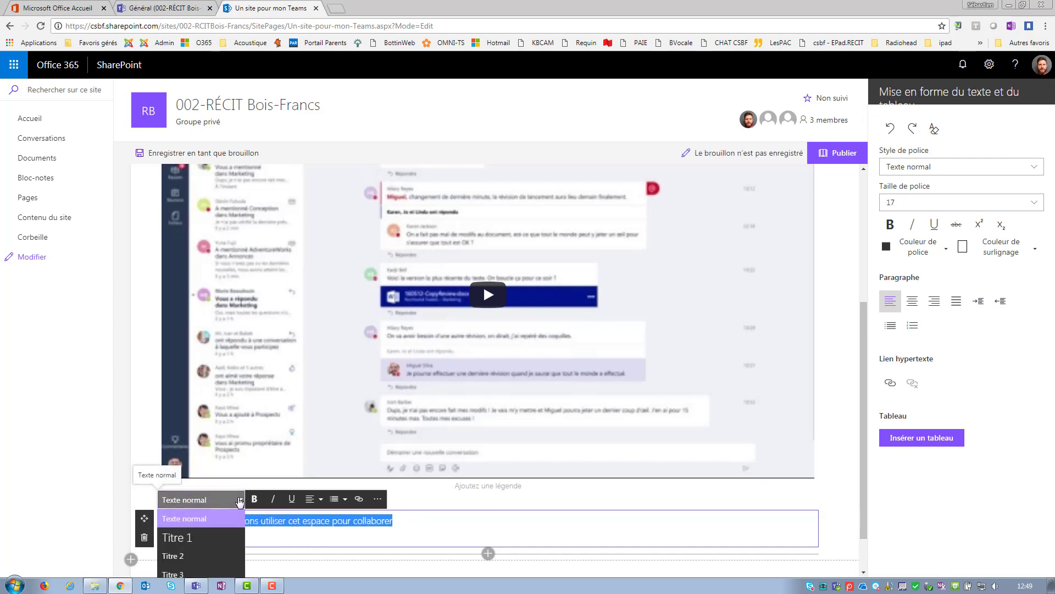
click(209, 537)
scroll(608, 541, down, 1)
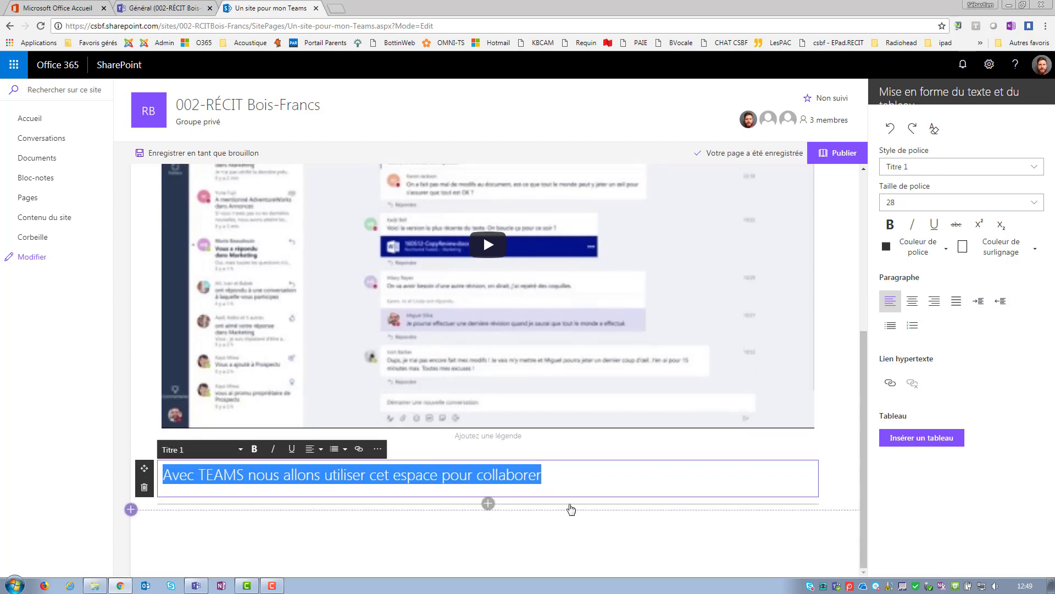
click(557, 471)
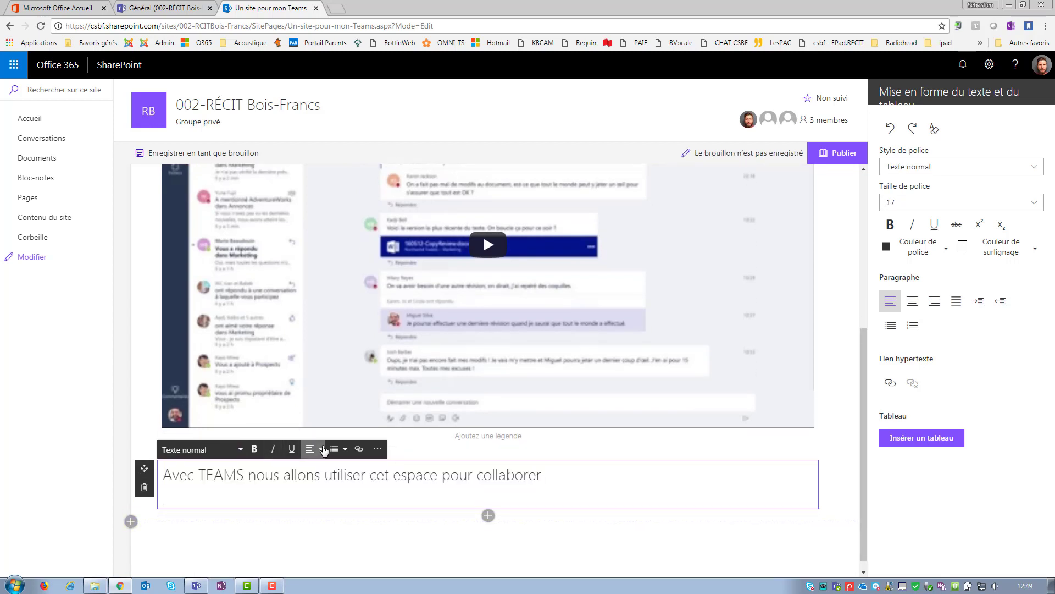
Show the additional text and table formatting options for the text web part.
click(378, 449)
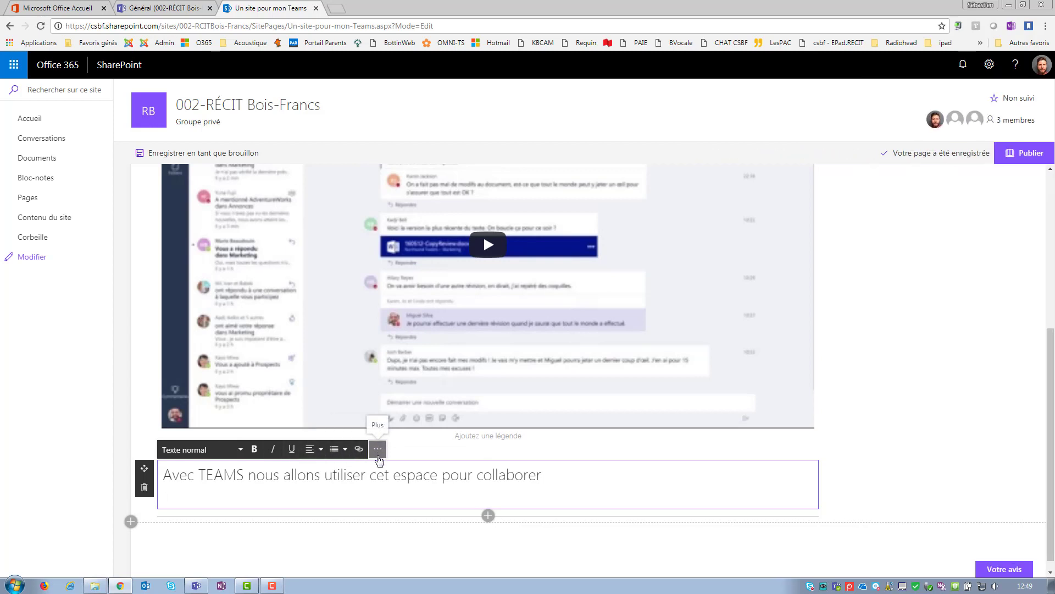
click(378, 449)
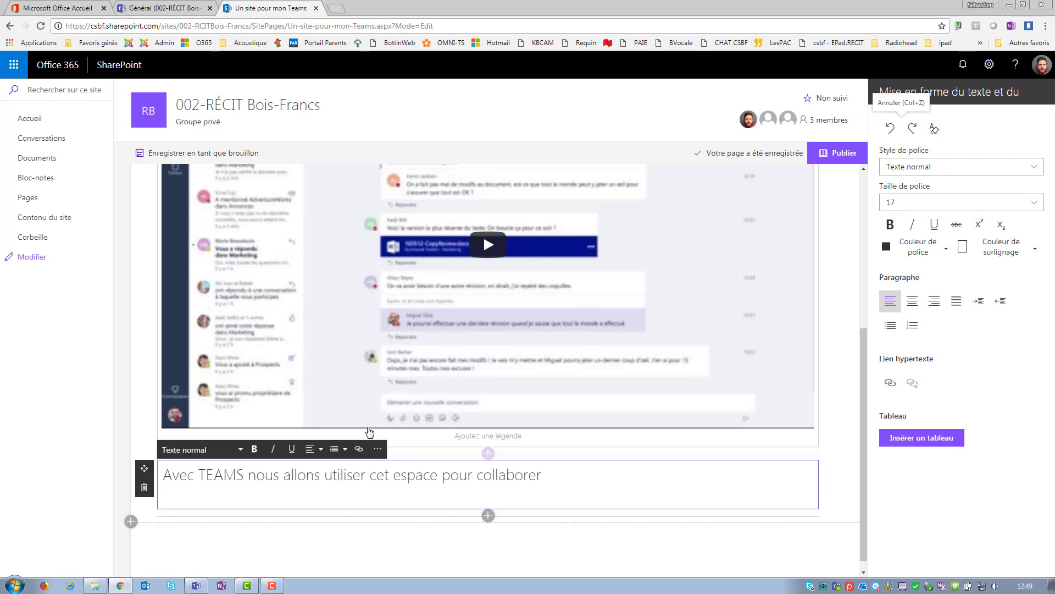
Publish the page and select its full web address.
scroll(434, 463, up, 3)
scroll(333, 495, down, 3)
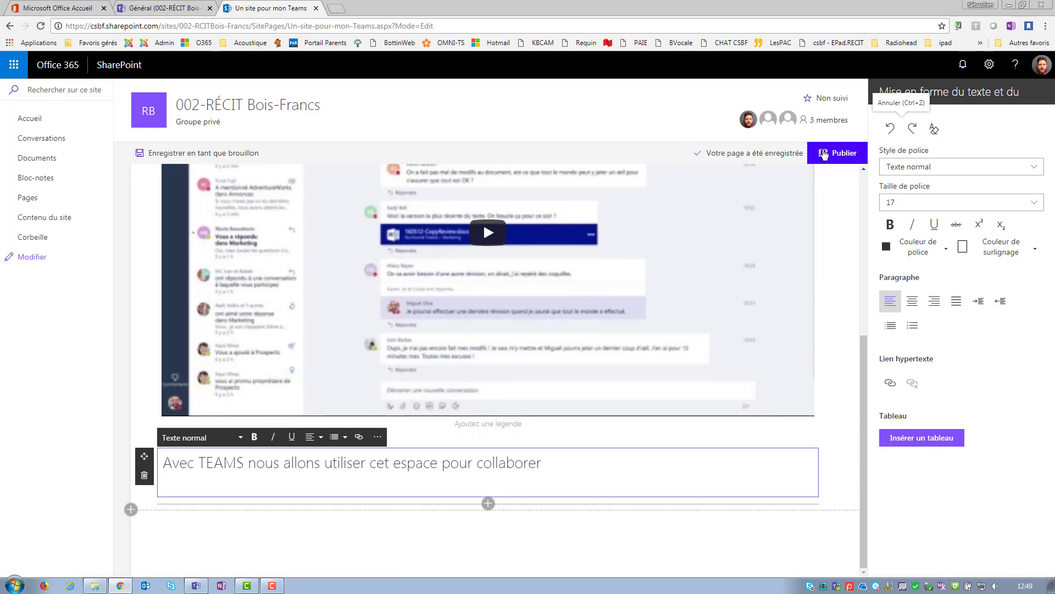
scroll(438, 445, up, 5)
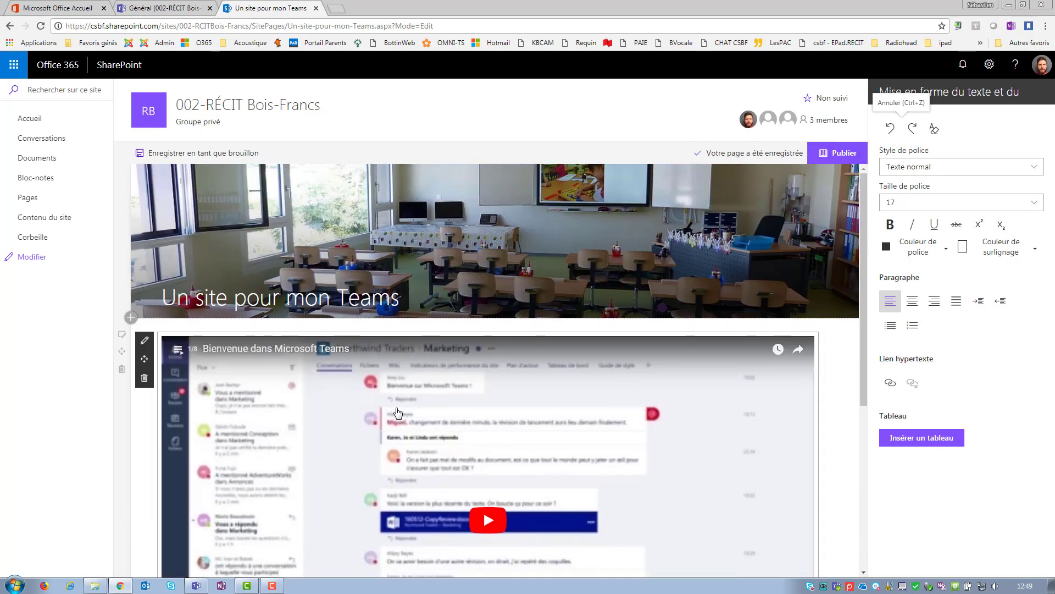
click(842, 157)
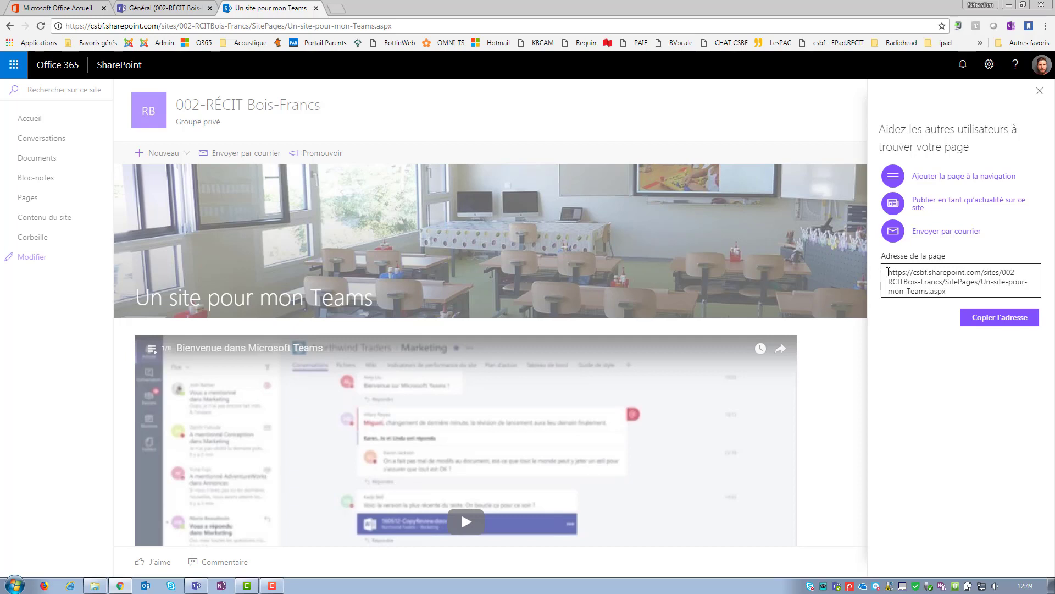
drag(889, 271, 973, 291)
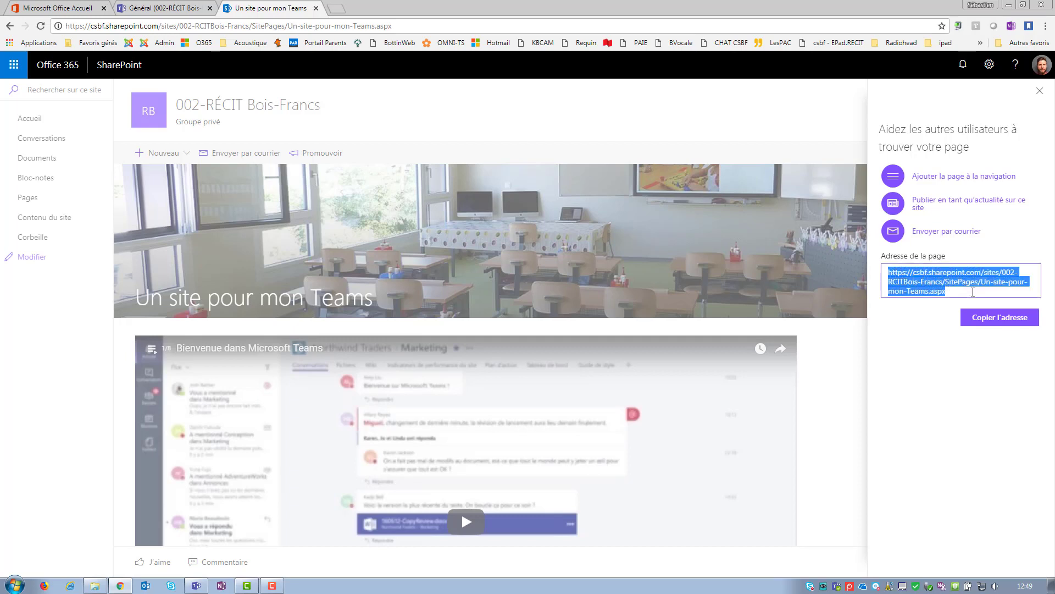
Copy the page's address, switch to Microsoft Teams and start adding a Site Web tab to the Général channel of 002-RÉCIT Bois-Francs.
click(994, 322)
click(196, 587)
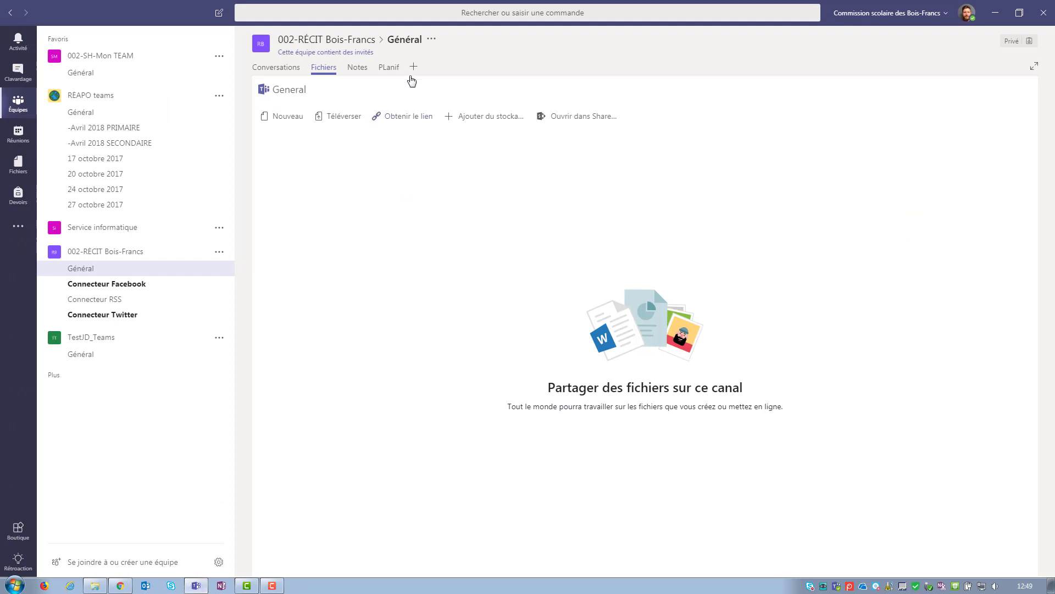
click(413, 67)
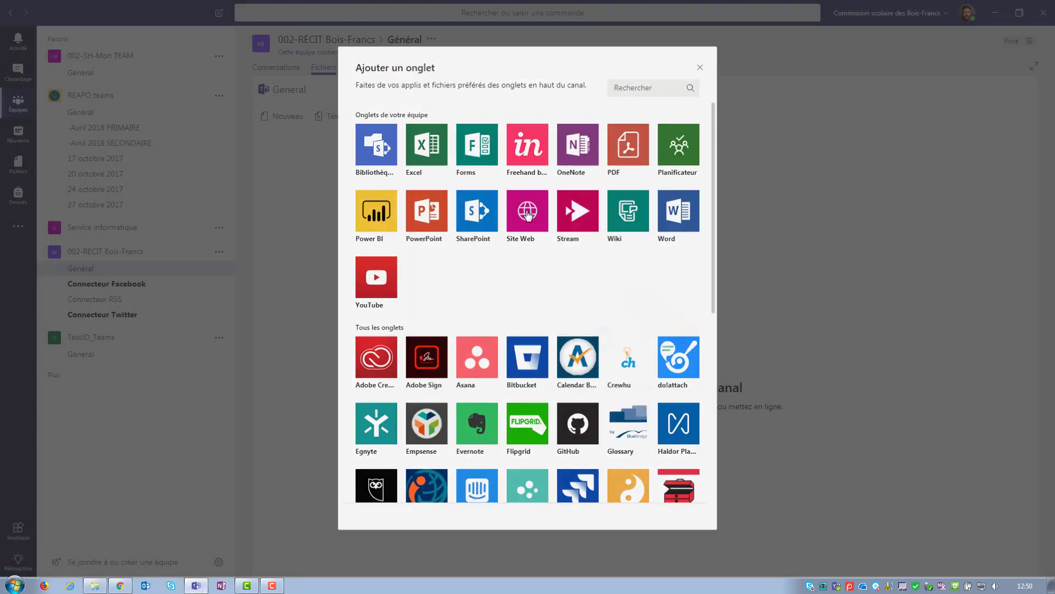
click(528, 213)
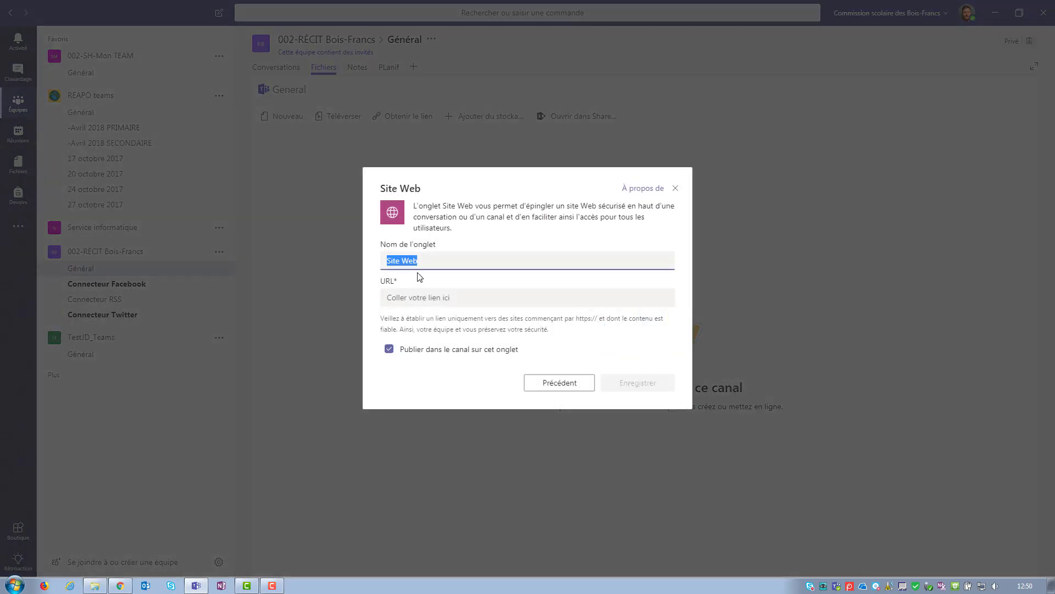
Name the tab "Site", paste the copied page address as its URL, and save it with publishing to the channel enabled.
text(Site)
click(399, 300)
key(ctrl+v)
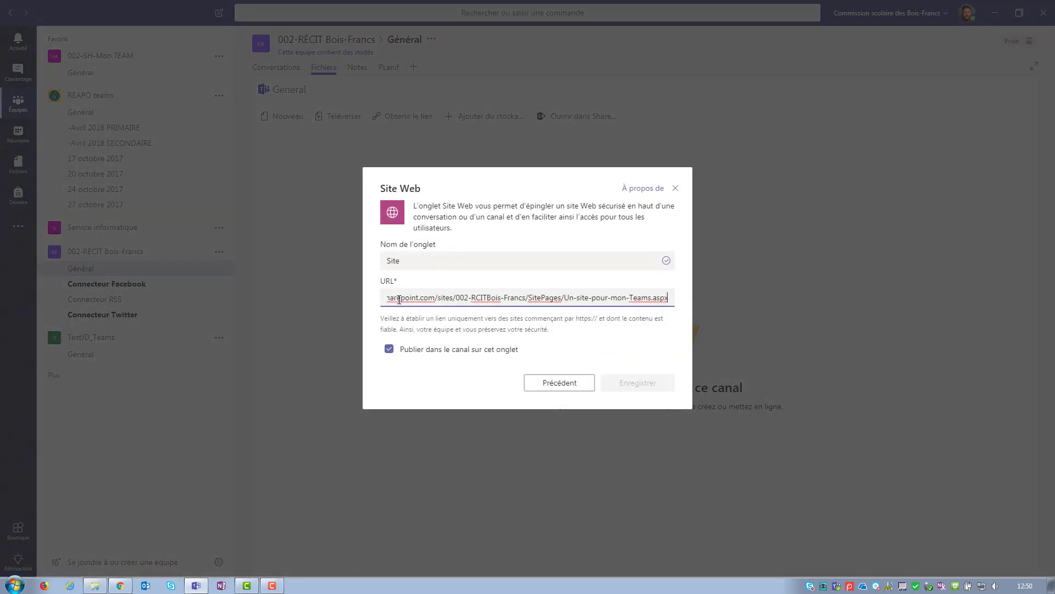
click(637, 383)
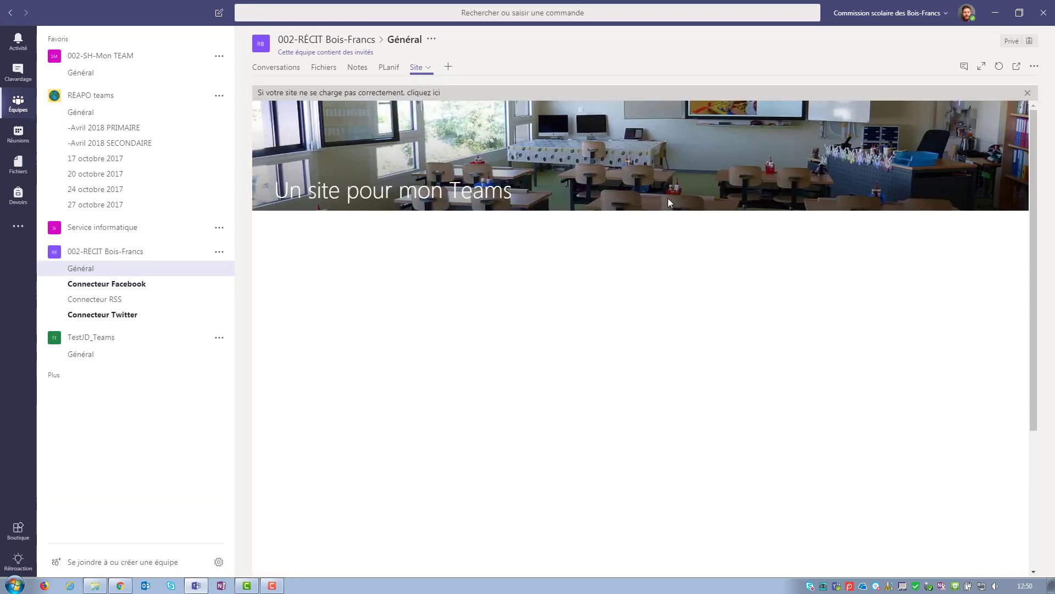
scroll(542, 297, down, 3)
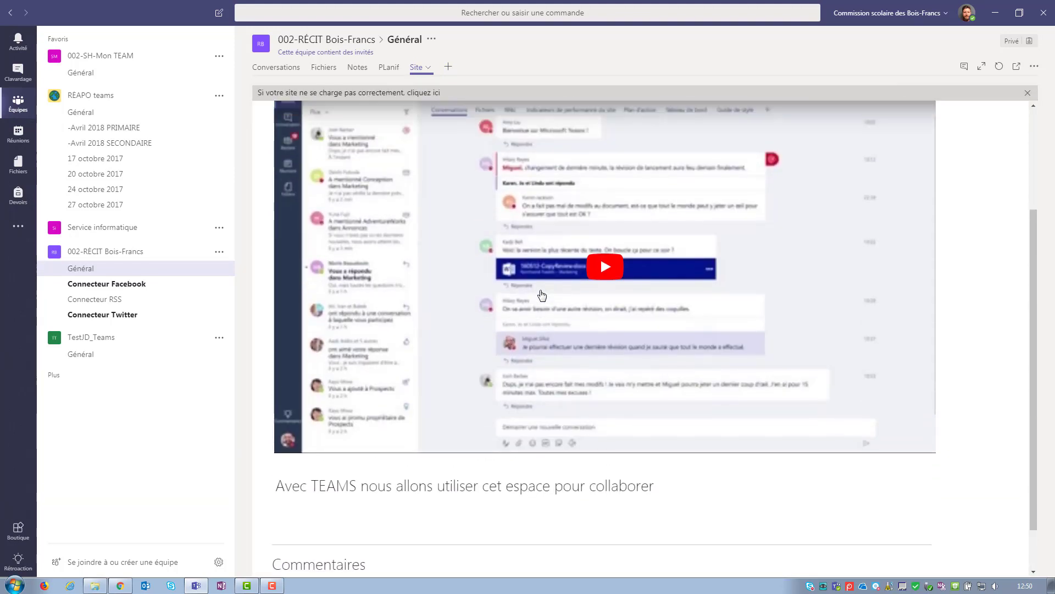
scroll(542, 296, up, 3)
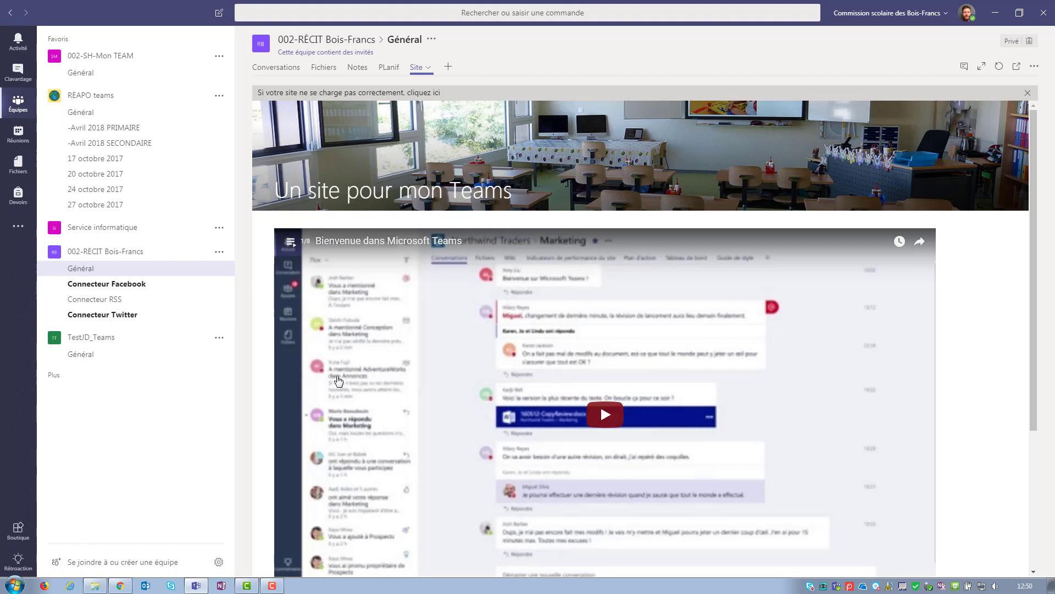
Switch back to the published SharePoint page in Chrome, dismiss the page-sharing options and open the page for editing.
click(125, 586)
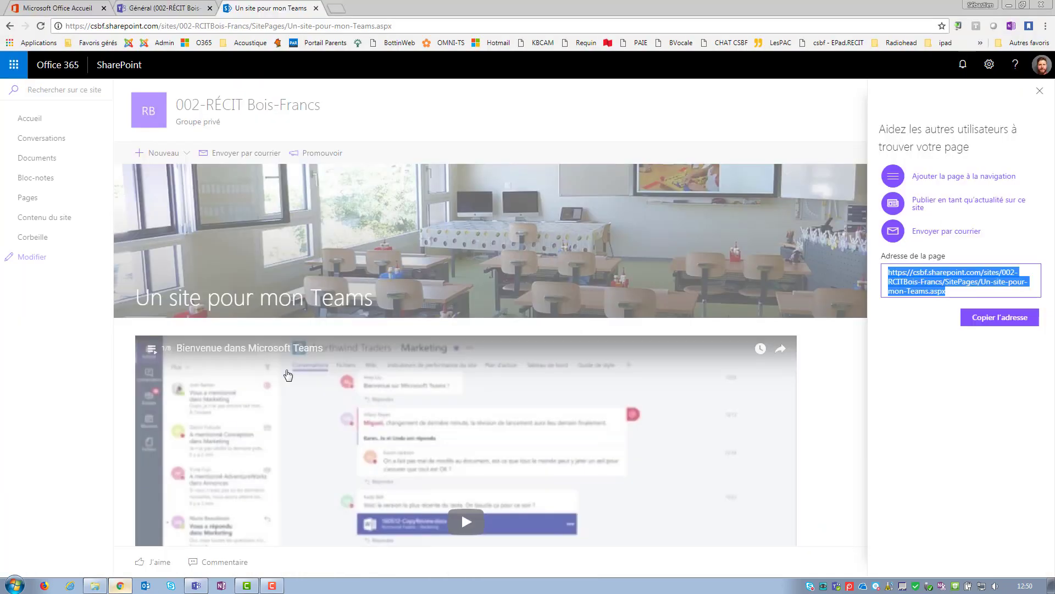
click(843, 440)
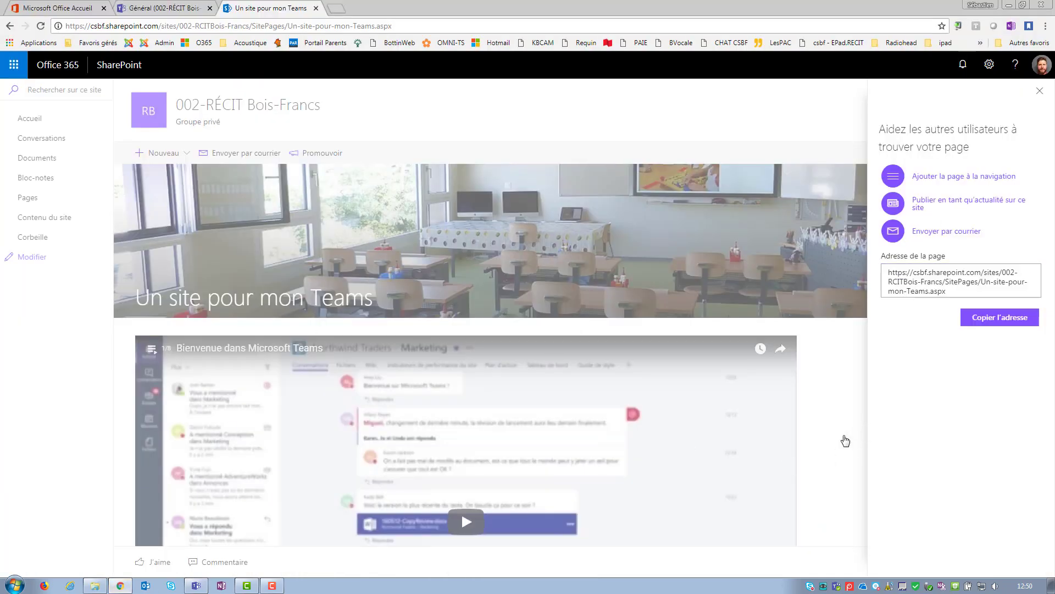
scroll(497, 446, down, 6)
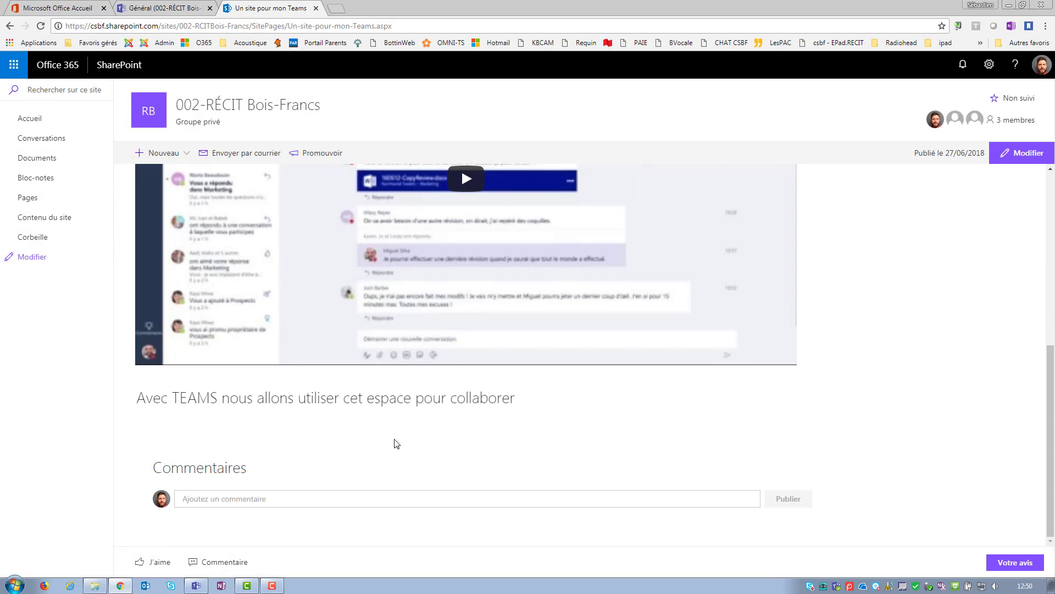
click(1020, 154)
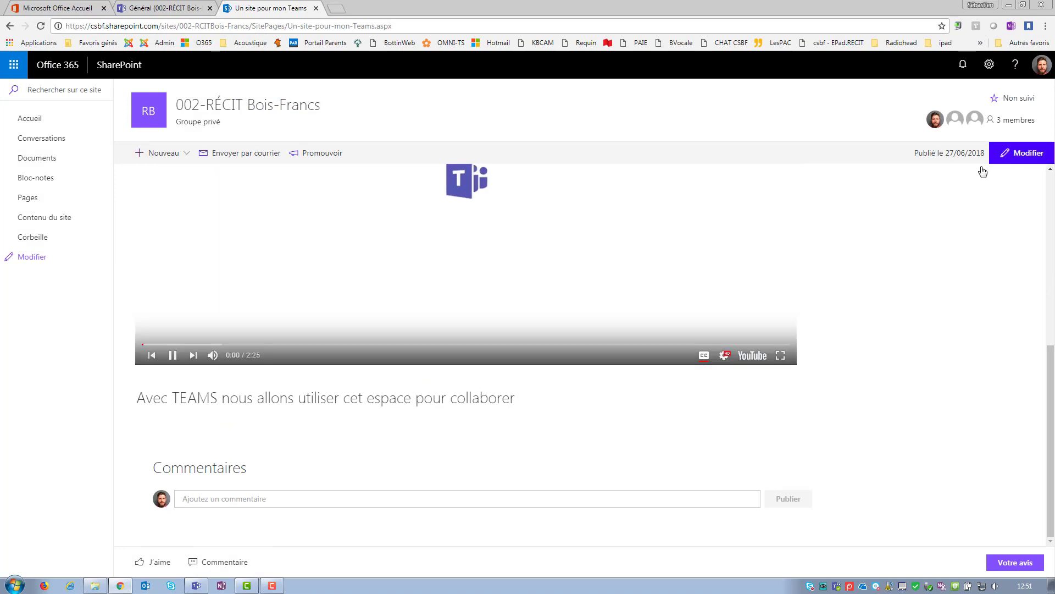